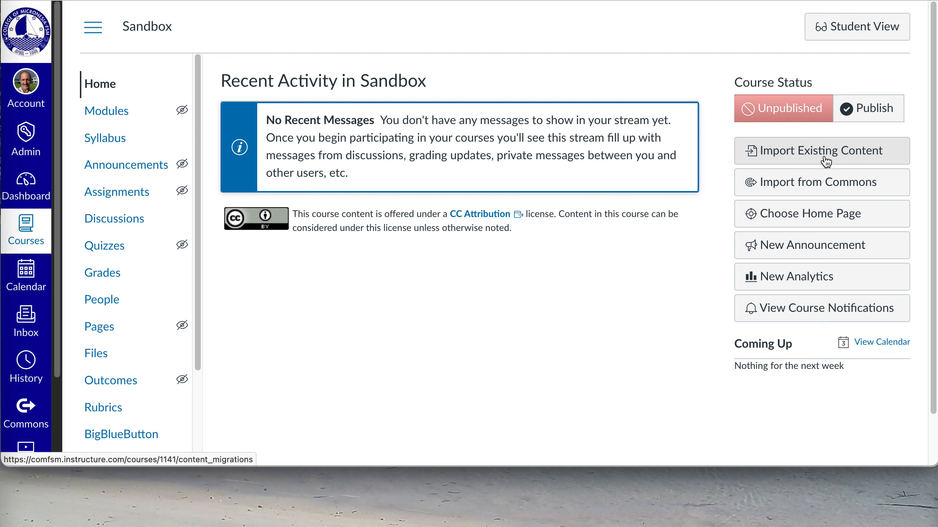
Create a new assignment in the Sandbox course and name it "Media upload assignment"
{"action": "left_click", "coordinate": [108, 203]}
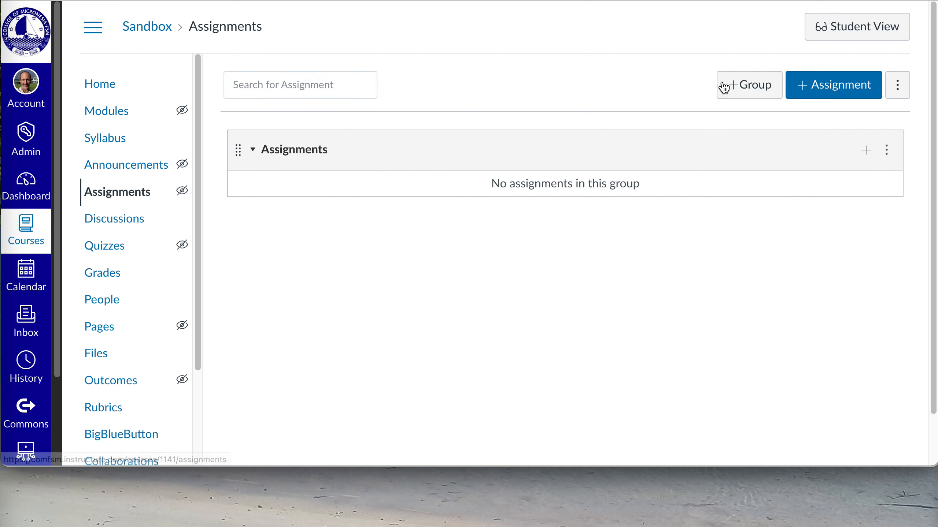
{"action": "left_click", "coordinate": [818, 93]}
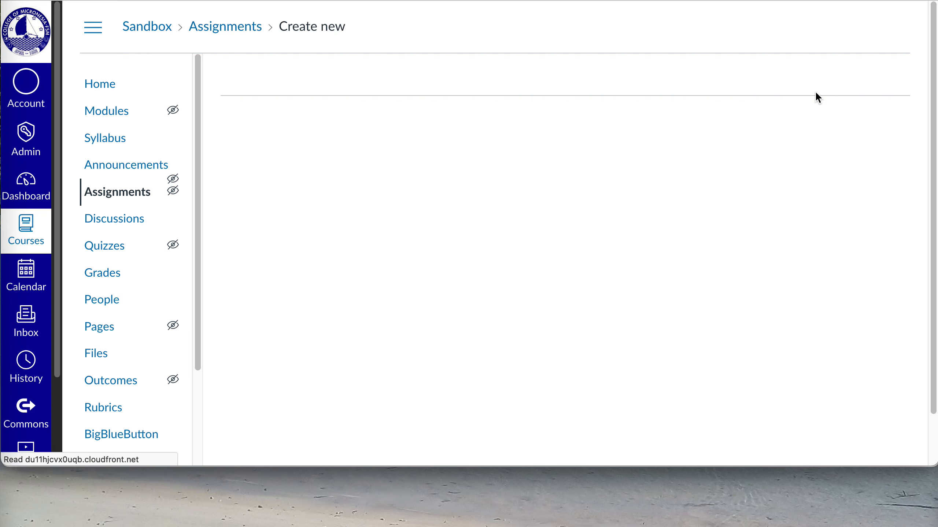
{"action": "scroll", "coordinate": [624, 294], "scroll_direction": "down", "scroll_amount": 2}
{"action": "scroll", "coordinate": [624, 294], "scroll_direction": "down", "scroll_amount": 2}
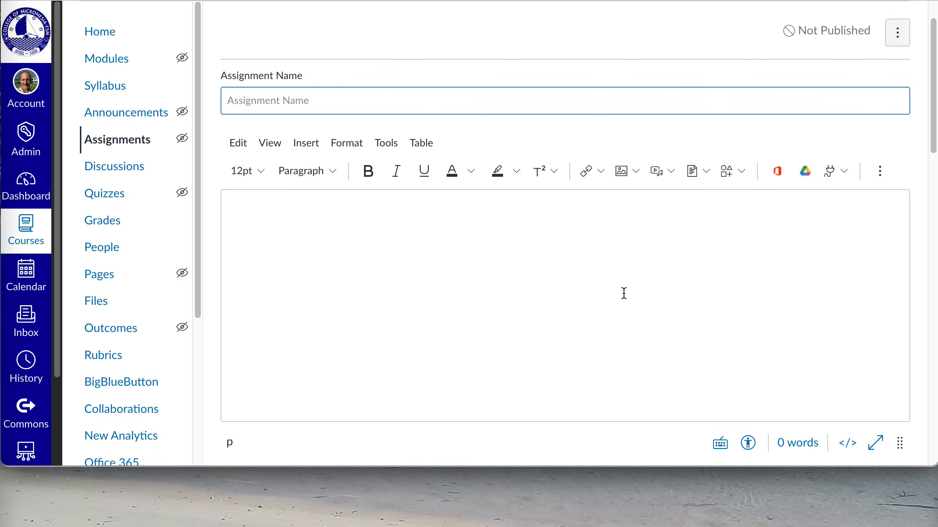
{"action": "type", "text": "Media upload assignment"}
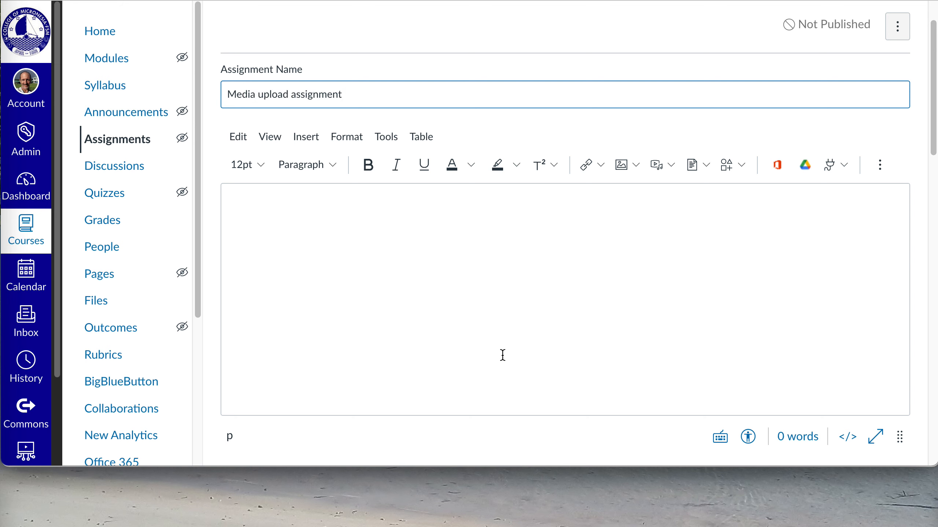
Make sure Media Recordings is the only selected online entry option for the assignment's submissions
{"action": "scroll", "coordinate": [628, 374], "scroll_direction": "down", "scroll_amount": 10}
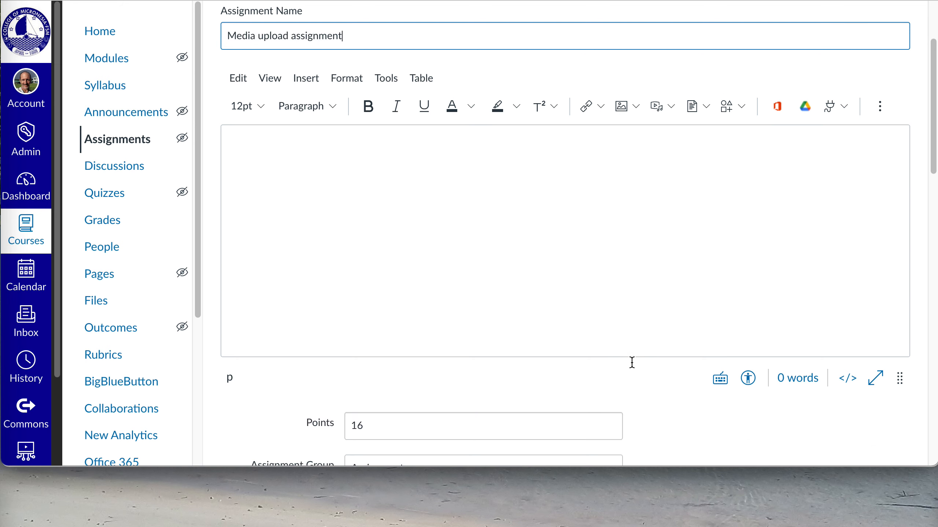
{"action": "scroll", "coordinate": [627, 371], "scroll_direction": "down", "scroll_amount": 2}
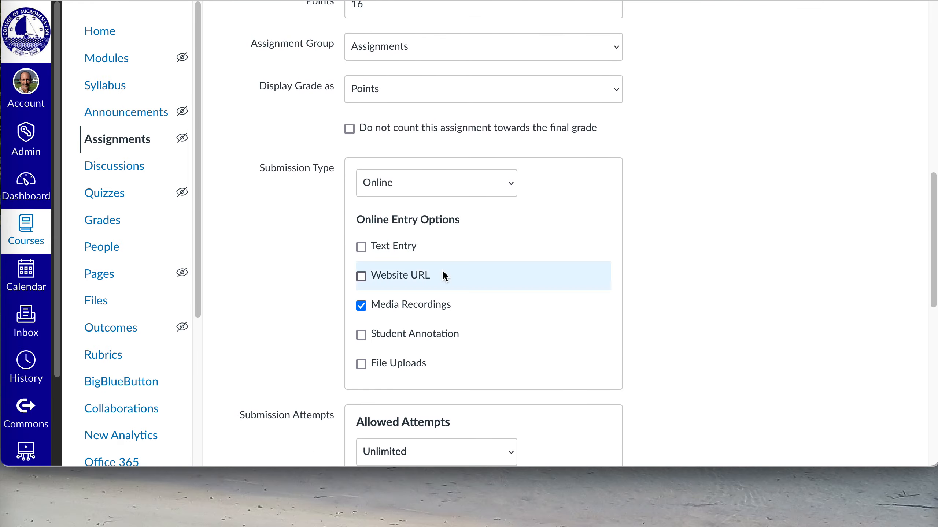
{"action": "left_click", "coordinate": [362, 306]}
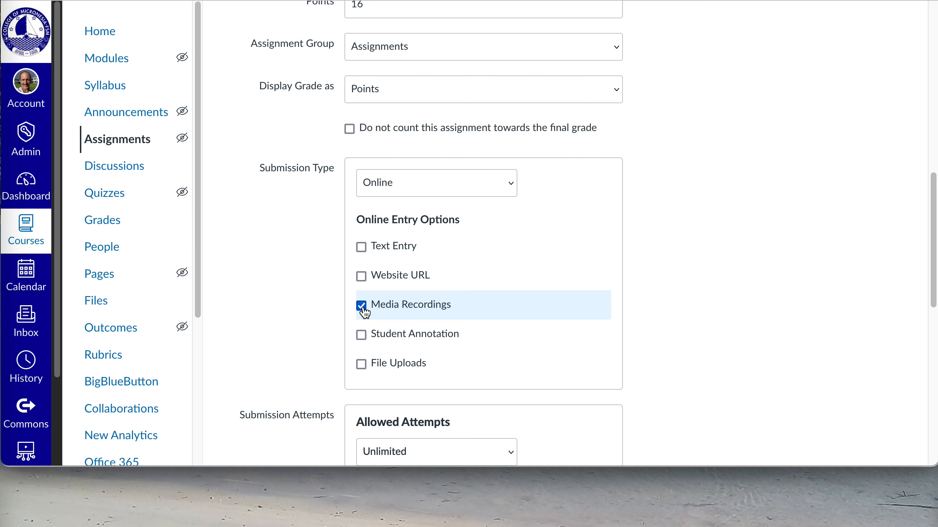
Set the due date for everyone to October 4, 2023, then save and publish the assignment
{"action": "scroll", "coordinate": [706, 335], "scroll_direction": "down", "scroll_amount": 10}
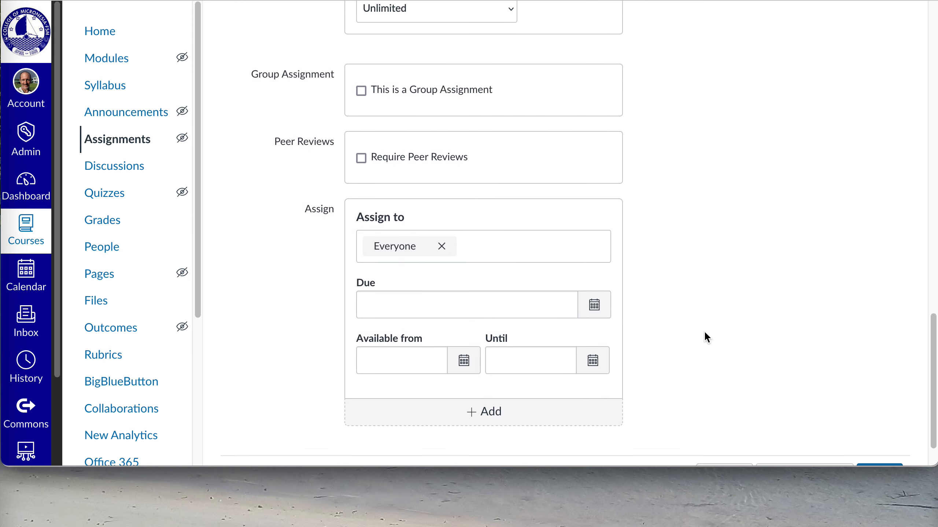
{"action": "left_click", "coordinate": [594, 253]}
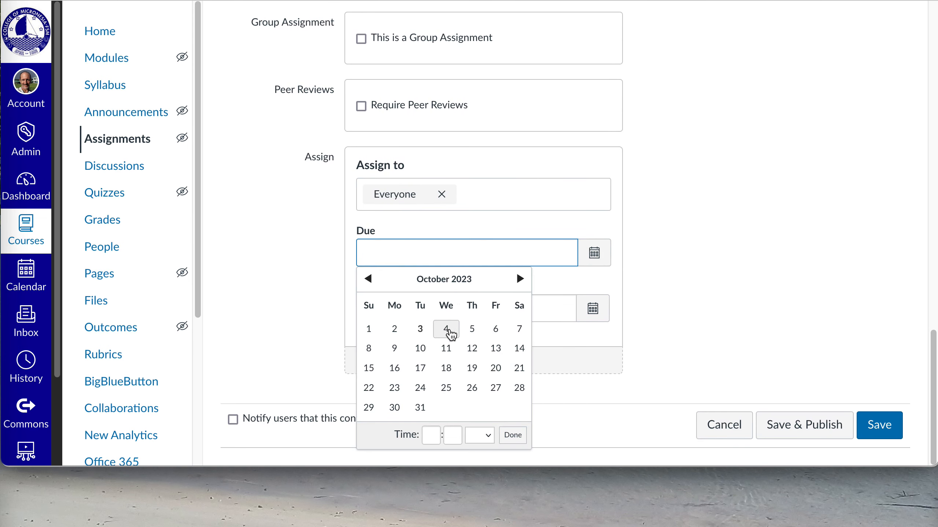
{"action": "left_click", "coordinate": [446, 328]}
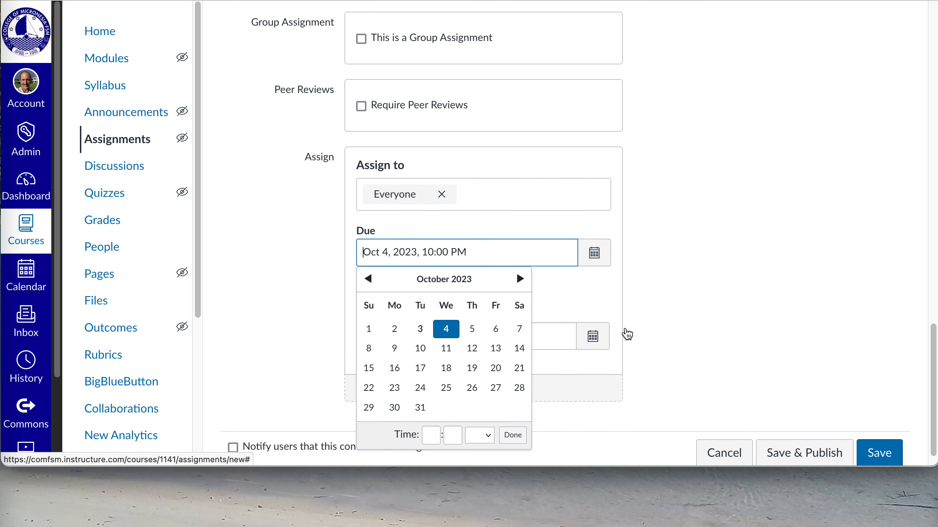
{"action": "left_click", "coordinate": [831, 460]}
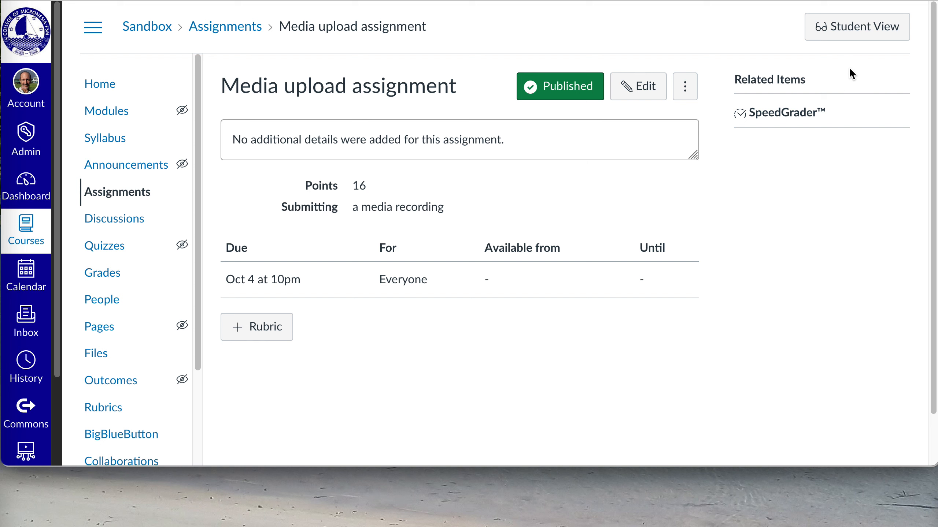
Switch to Student View and look over the assignment's media submission options
{"action": "left_click", "coordinate": [844, 38]}
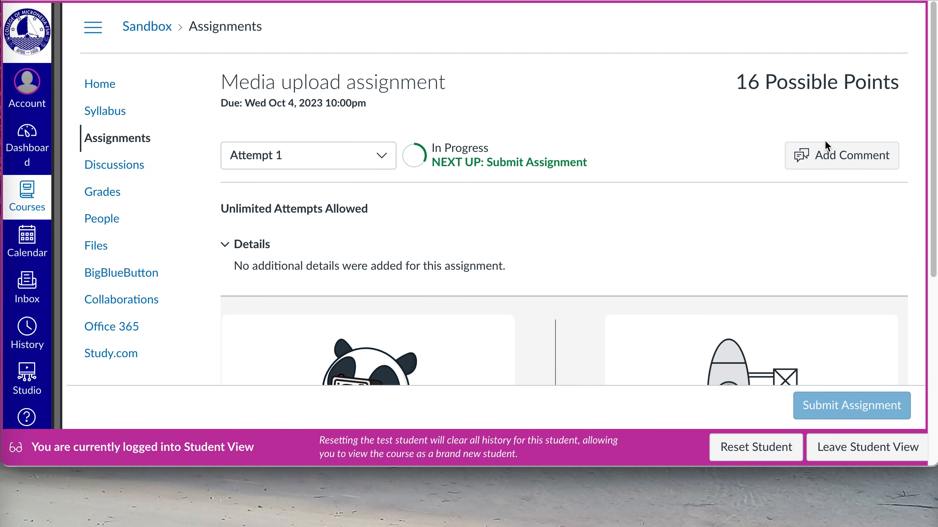
{"action": "scroll", "coordinate": [844, 246], "scroll_direction": "down", "scroll_amount": 2}
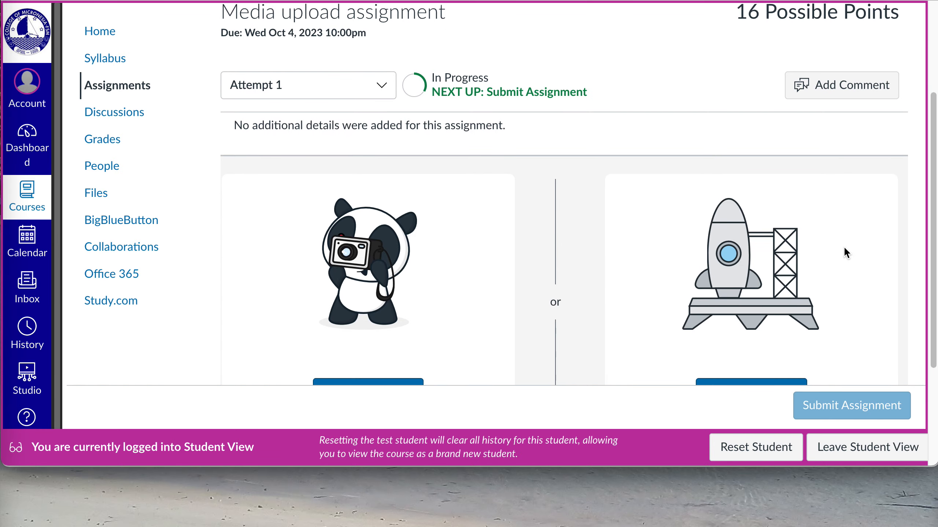
{"action": "scroll", "coordinate": [843, 246], "scroll_direction": "up", "scroll_amount": 1}
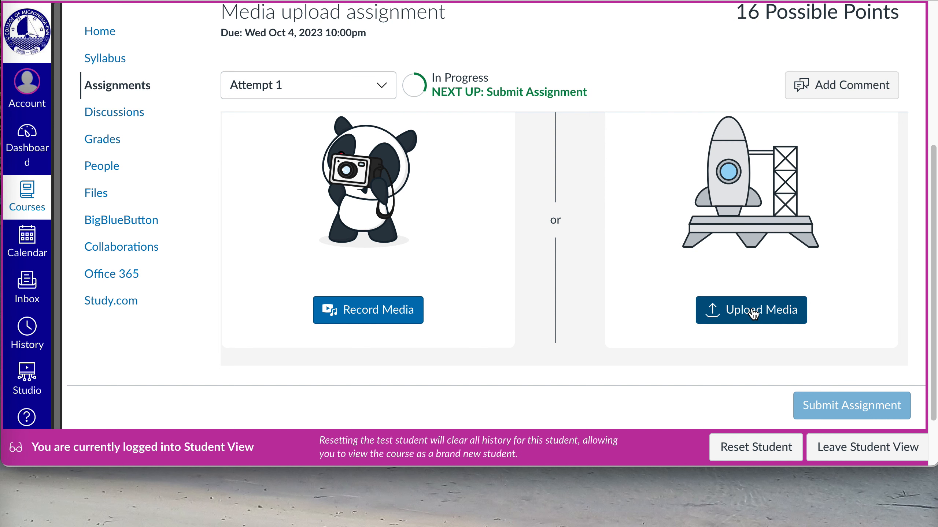
Choose VID_20180329_122203786.mp4 from the Desktop as the media file to upload for the attempt
{"action": "left_click", "coordinate": [744, 313]}
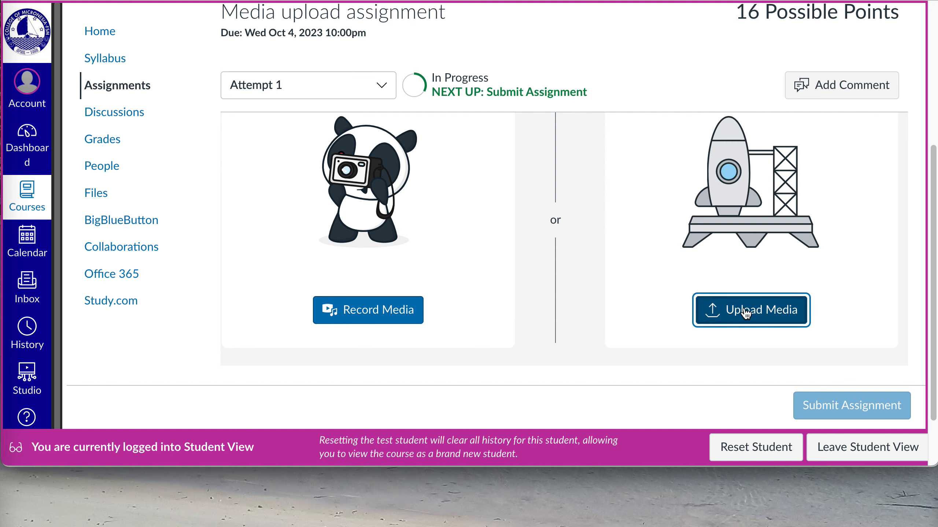
{"action": "scroll", "coordinate": [642, 305], "scroll_direction": "down", "scroll_amount": 1}
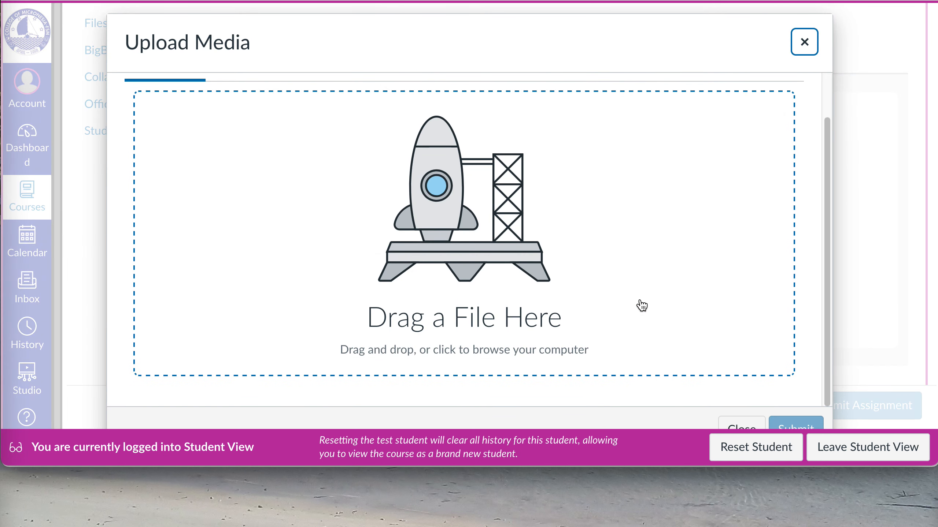
{"action": "left_click", "coordinate": [507, 351]}
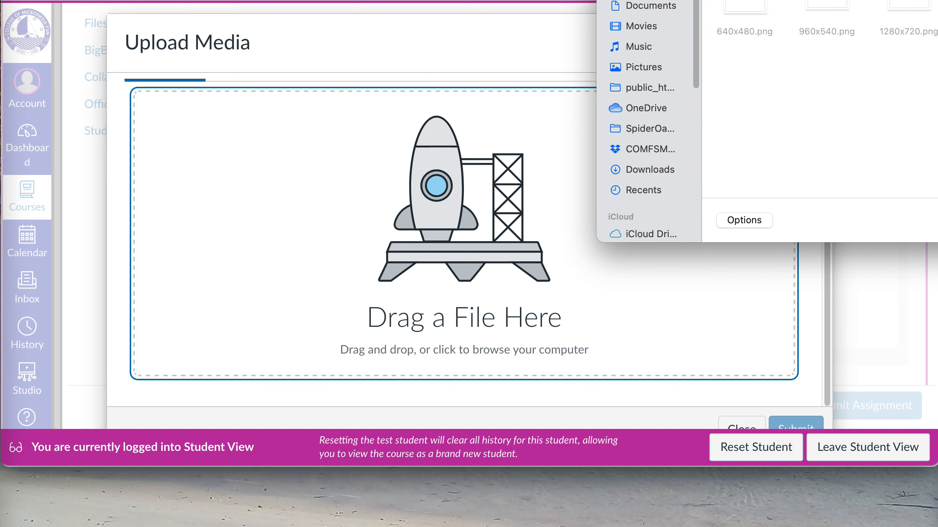
{"action": "left_click", "coordinate": [731, 140]}
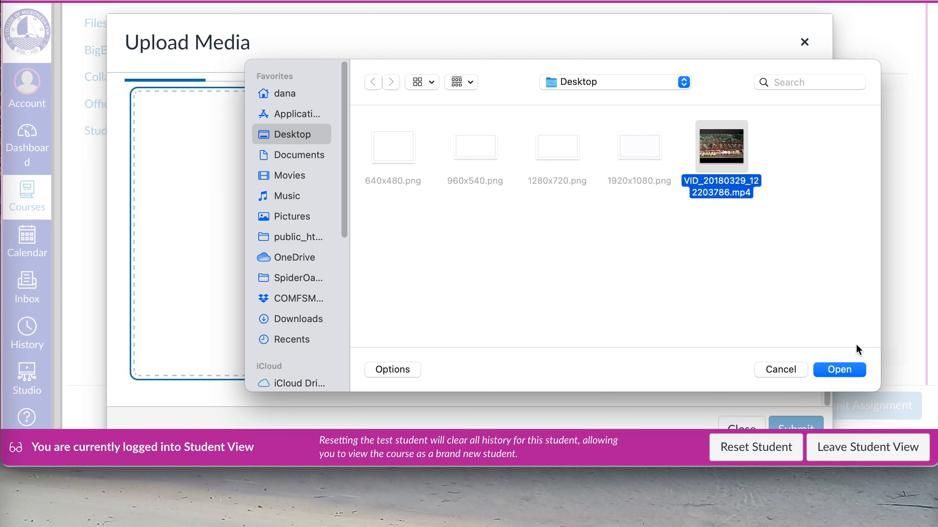
{"action": "left_click", "coordinate": [846, 377]}
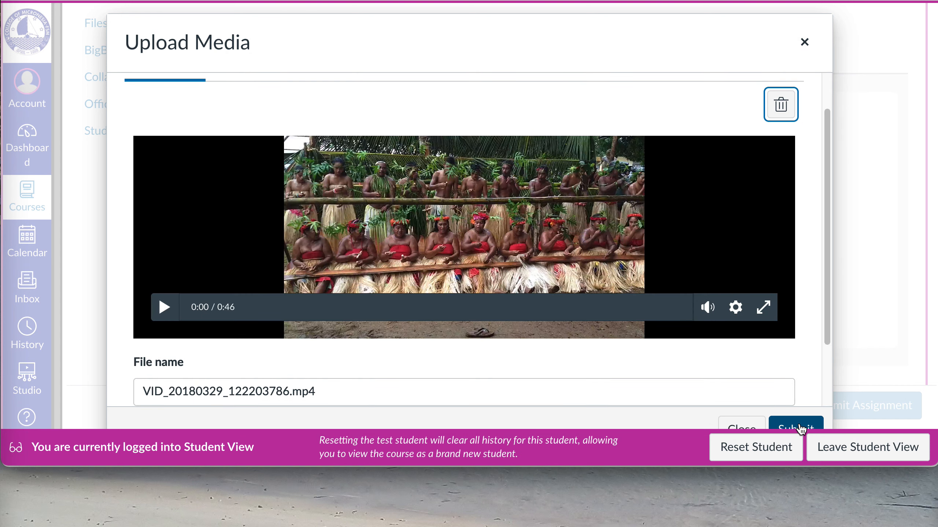
Upload the chosen video and submit the assignment as the test student
{"action": "left_click", "coordinate": [800, 428]}
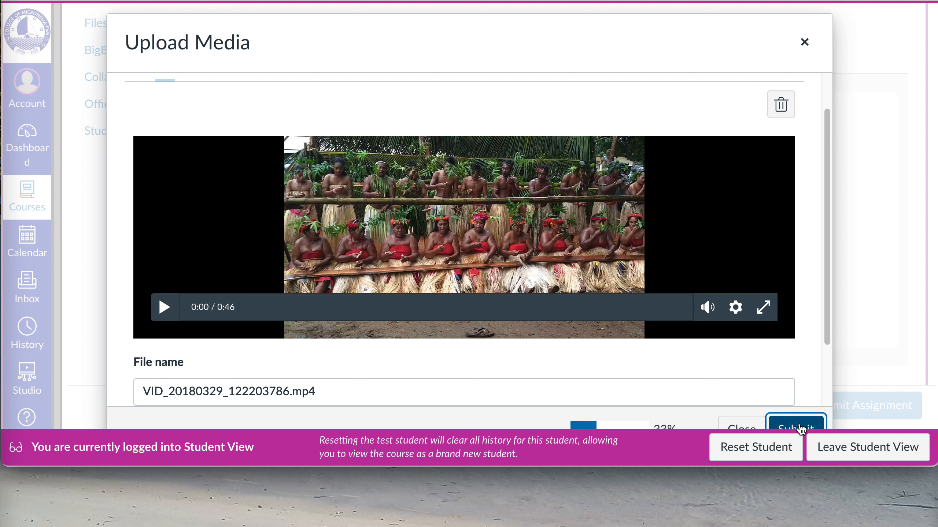
{"action": "left_click", "coordinate": [799, 425]}
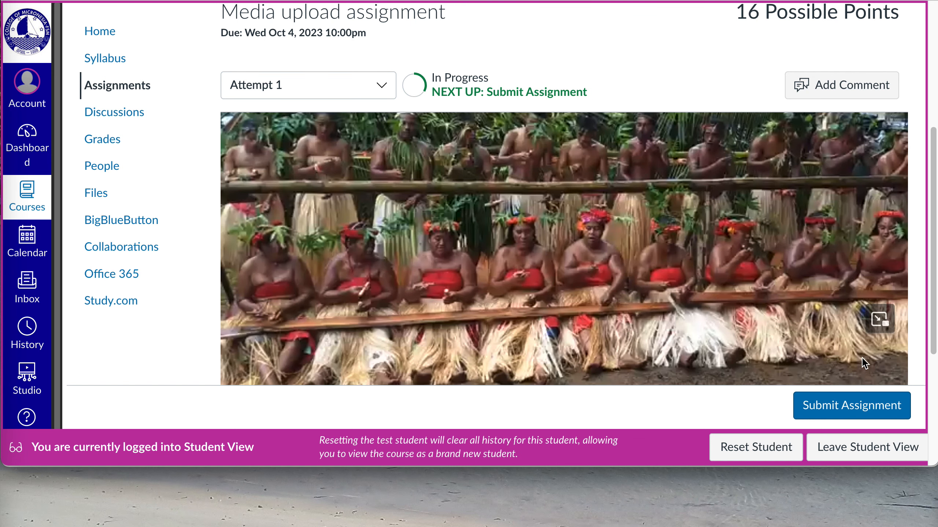
{"action": "left_click", "coordinate": [860, 409]}
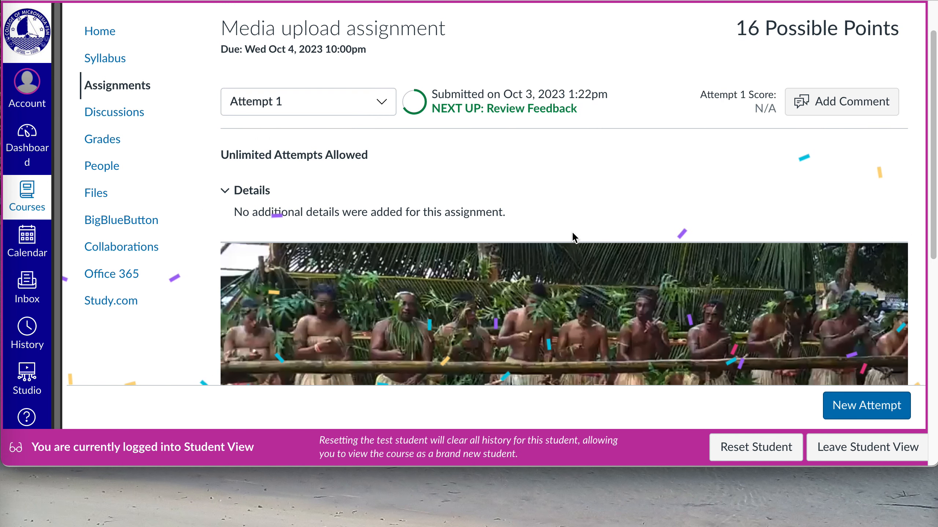
Leave Student View and briefly play the submitted media recording in SpeedGrader, pausing it after a moment
{"action": "left_click", "coordinate": [838, 460]}
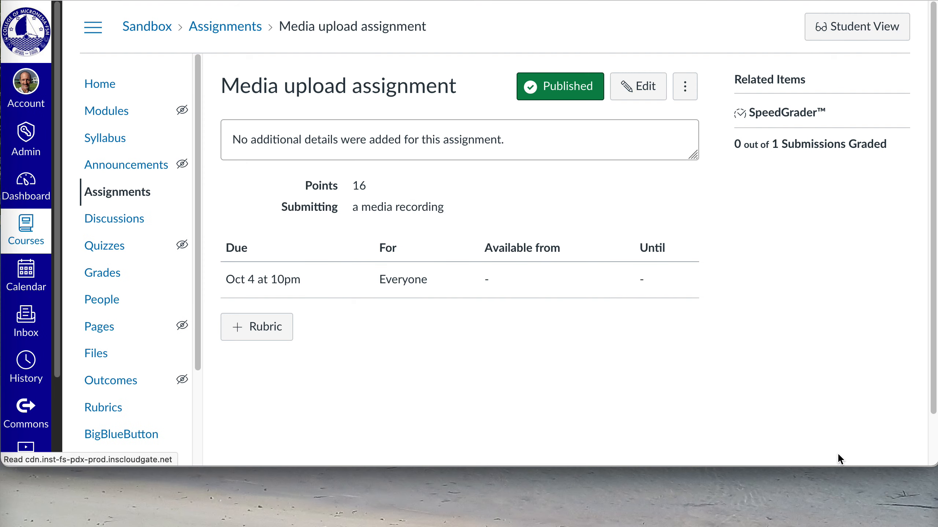
{"action": "left_click", "coordinate": [789, 117]}
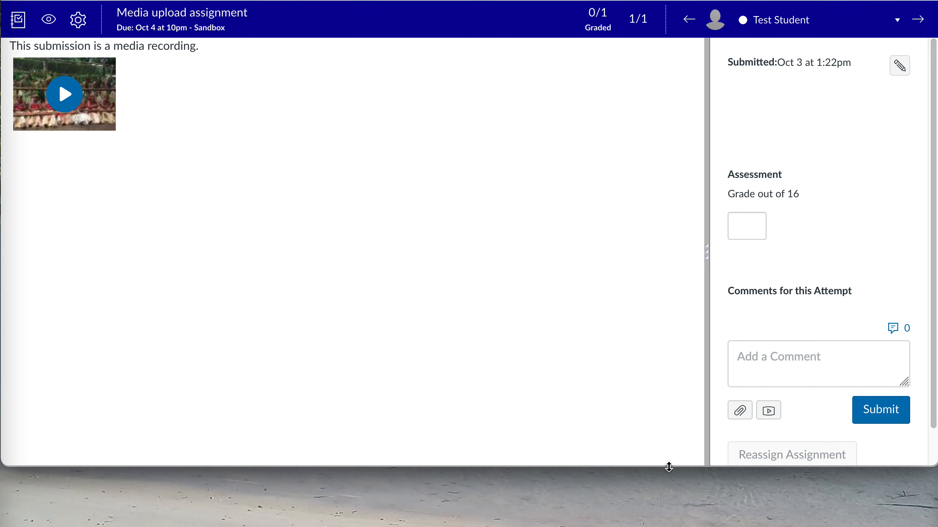
{"action": "left_click_drag", "start_coordinate": [669, 467], "coordinate": [675, 519]}
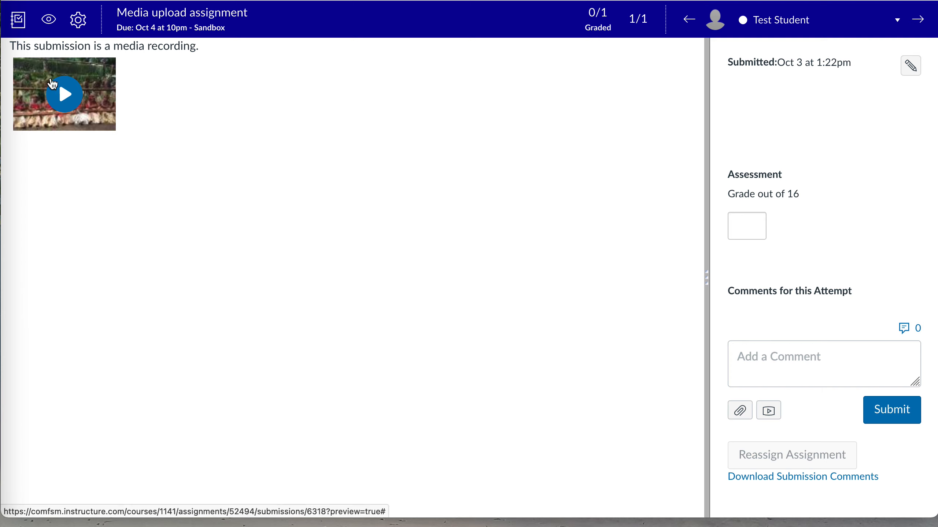
{"action": "left_click", "coordinate": [65, 96]}
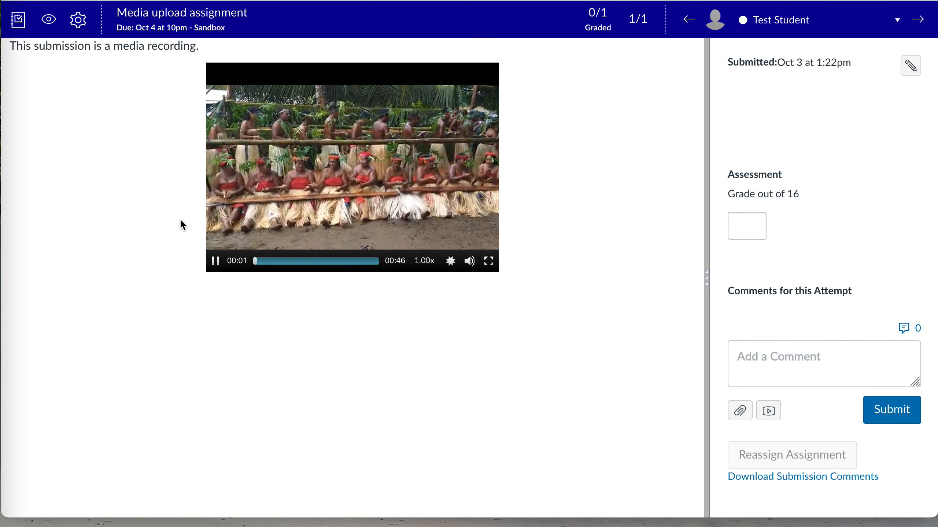
{"action": "left_click", "coordinate": [216, 260]}
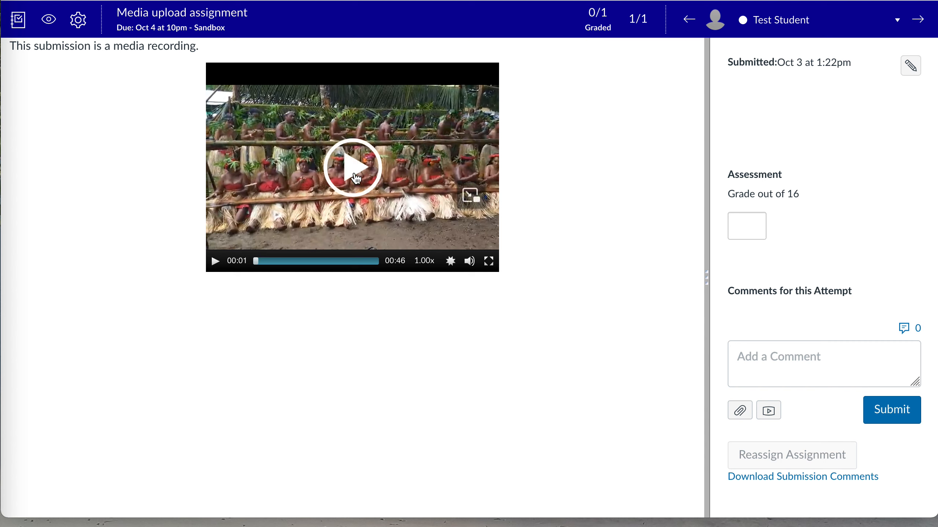
Examine the grade and comment fields for the attempt, then return to the assignment page
{"action": "left_click", "coordinate": [760, 223]}
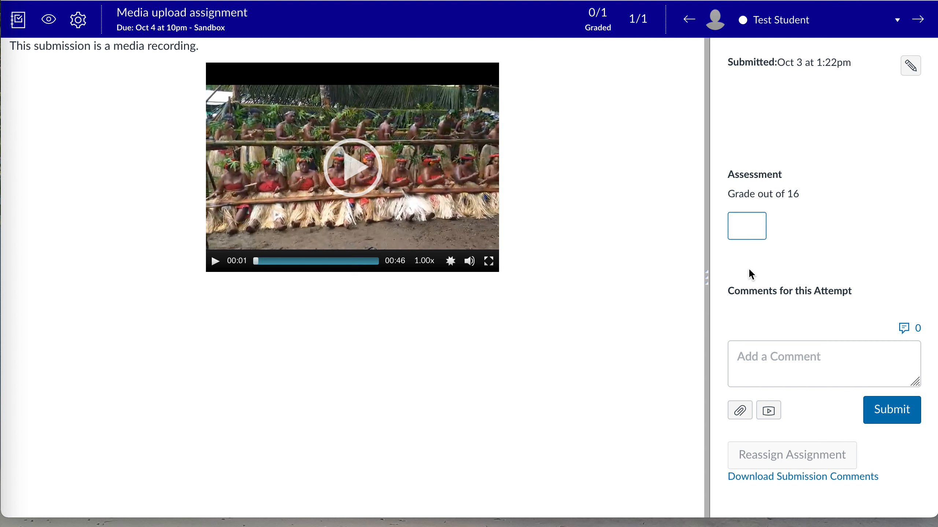
{"action": "left_click", "coordinate": [780, 377]}
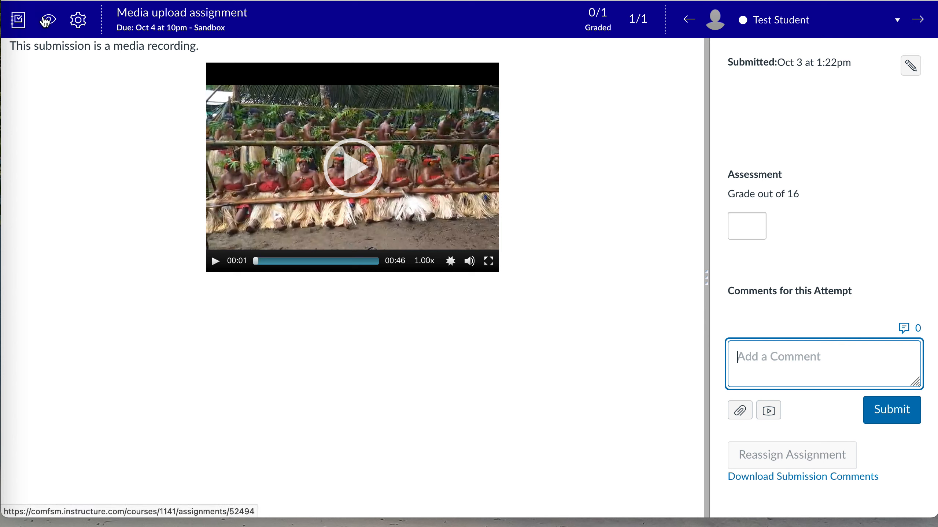
{"action": "left_click", "coordinate": [181, 15]}
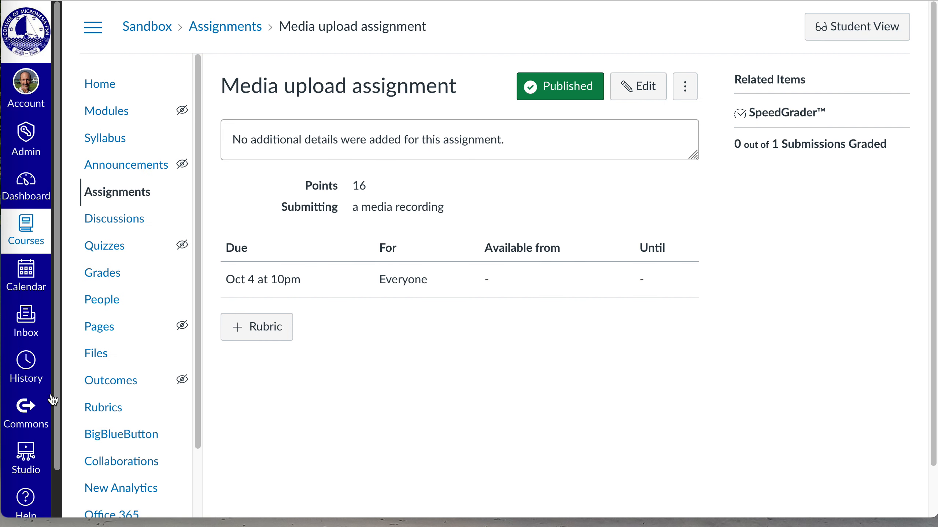
Open the Studio media library
{"action": "scroll", "coordinate": [28, 412], "scroll_direction": "down", "scroll_amount": 2}
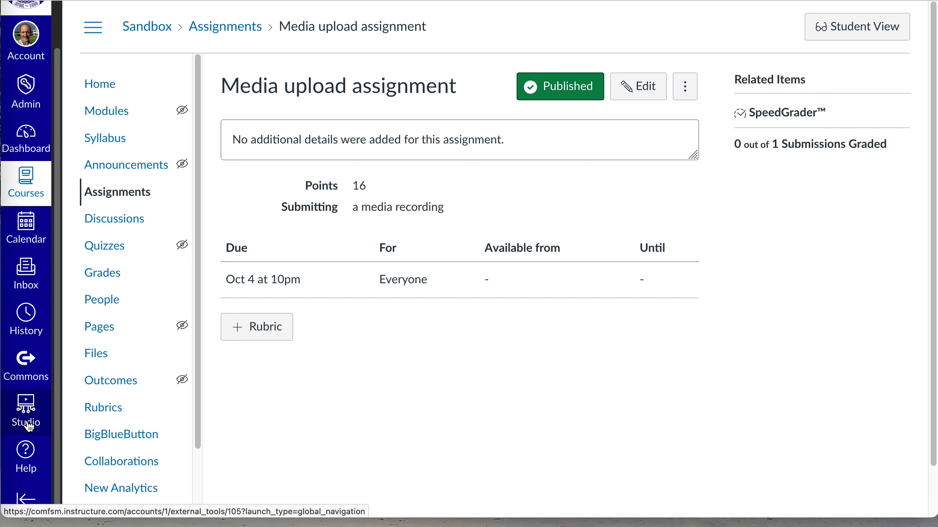
{"action": "left_click", "coordinate": [31, 412]}
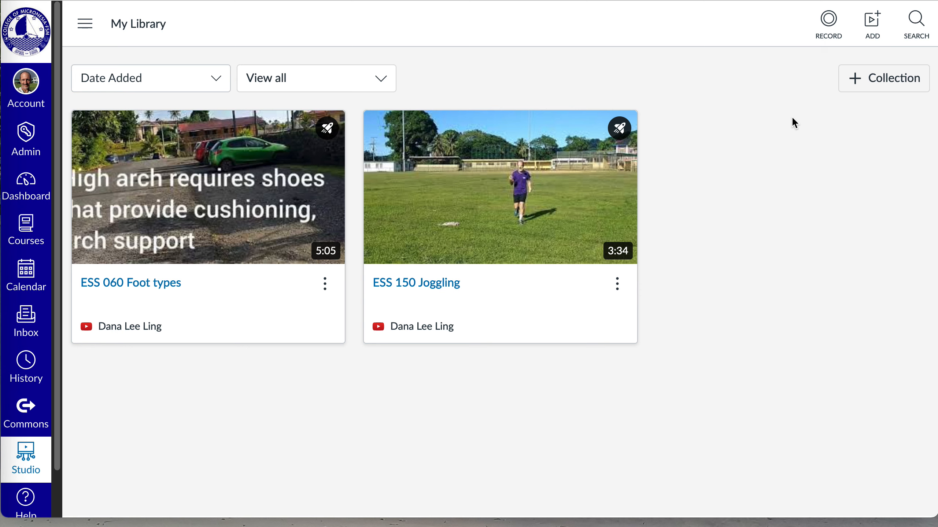
Examine the library's recording options and open the dialog for adding media to My Library
{"action": "left_click", "coordinate": [829, 31]}
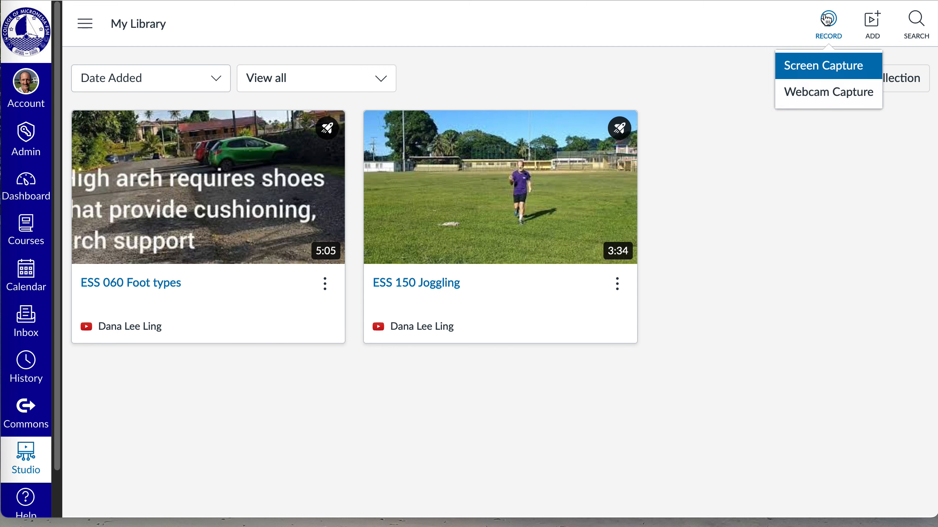
{"action": "left_click", "coordinate": [729, 30]}
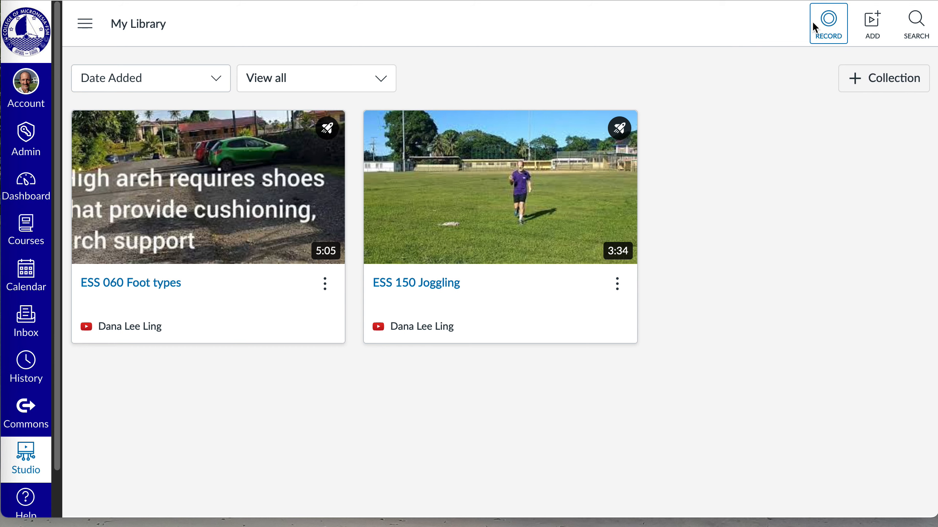
{"action": "left_click", "coordinate": [870, 23]}
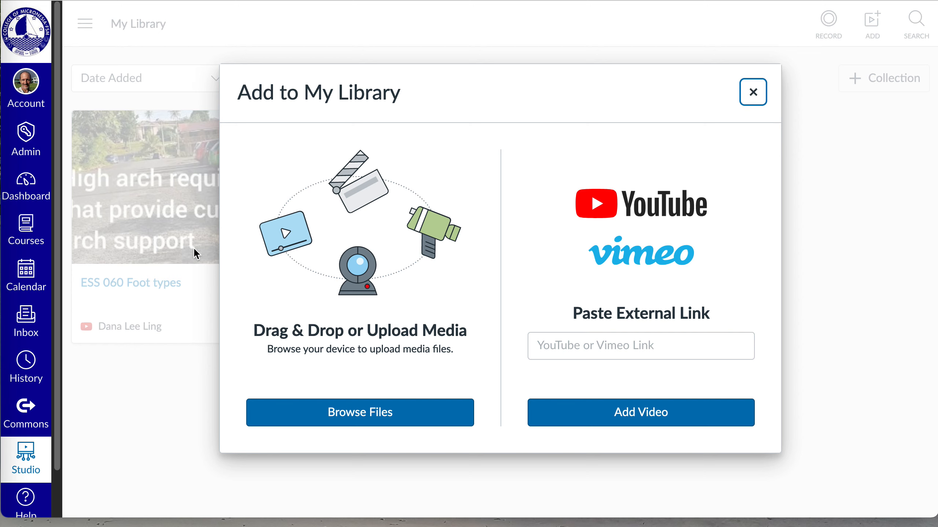
Upload the video VID_20180329_122203786.mp4 from the Desktop folder to My Library
{"action": "left_click", "coordinate": [360, 412]}
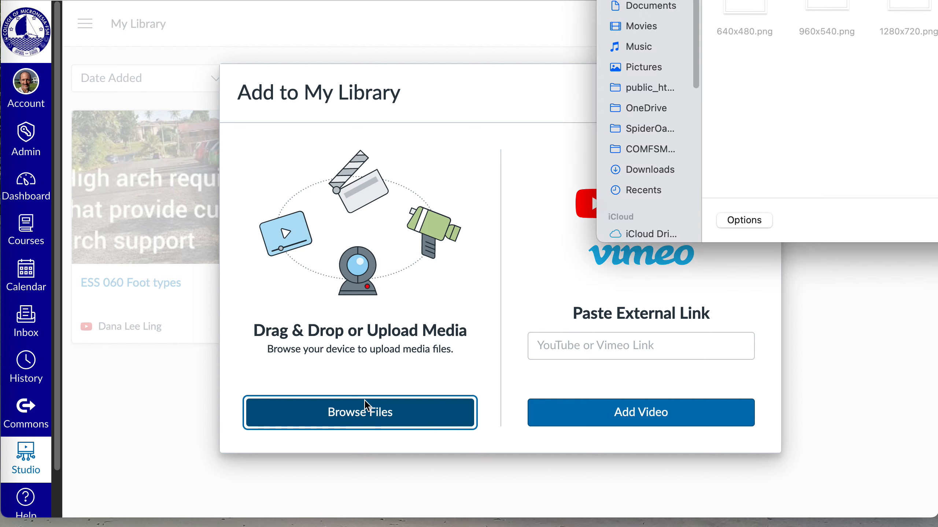
{"action": "left_click_drag", "start_coordinate": [817, 0], "coordinate": [499, 56]}
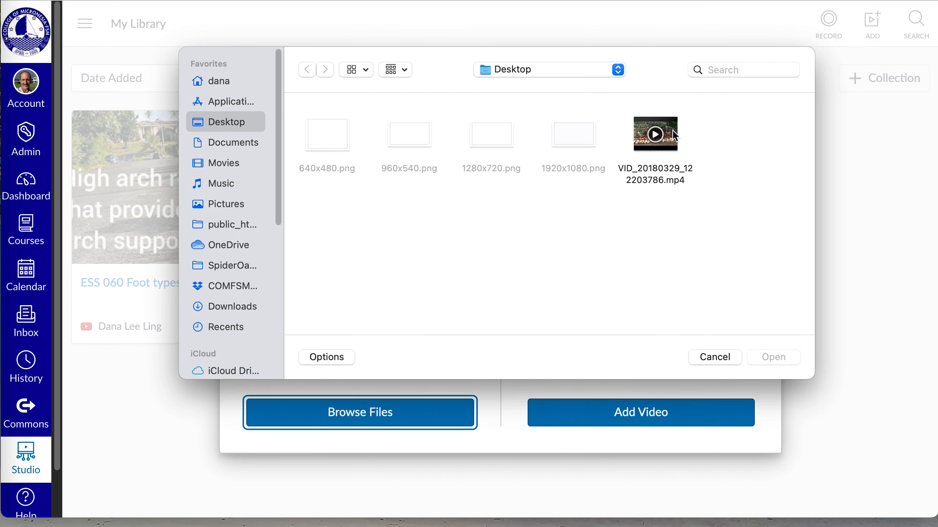
{"action": "left_click", "coordinate": [674, 135]}
{"action": "left_click", "coordinate": [782, 358]}
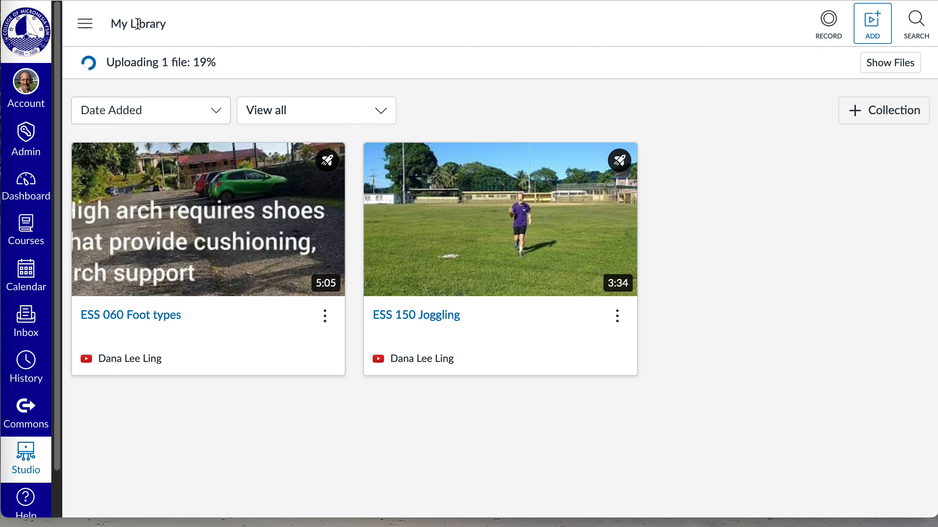
{"action": "left_click_drag", "start_coordinate": [111, 23], "coordinate": [179, 22]}
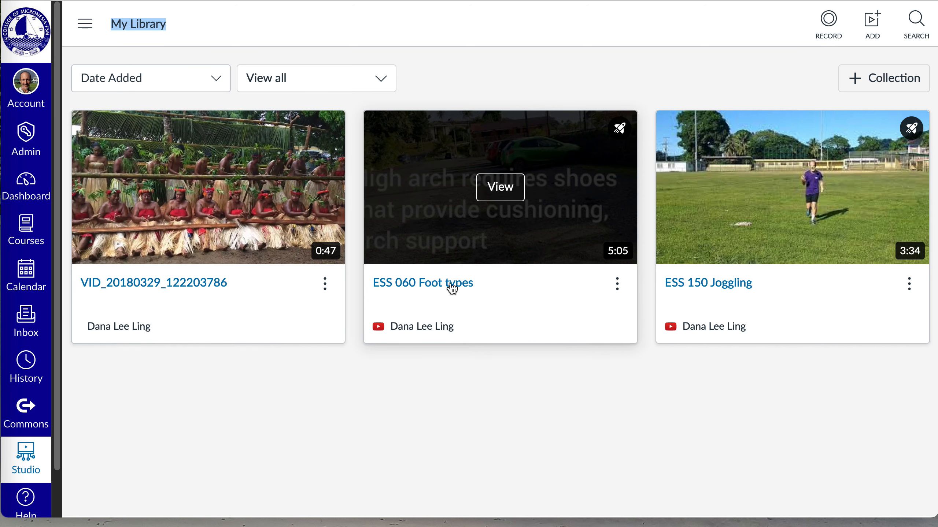
Examine the media options for the ESS 060 Foot types video, including its quiz choices
{"action": "left_click", "coordinate": [452, 287]}
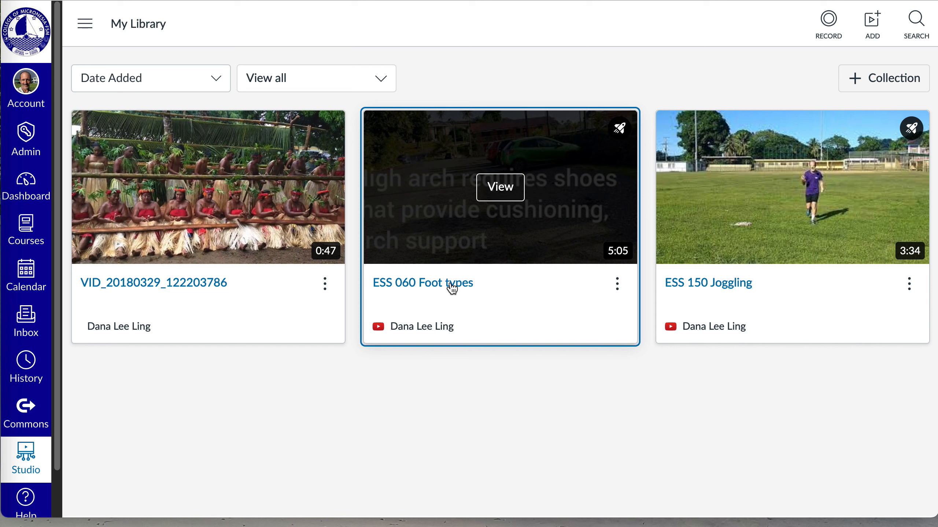
{"action": "left_click", "coordinate": [617, 292]}
{"action": "left_click", "coordinate": [617, 292]}
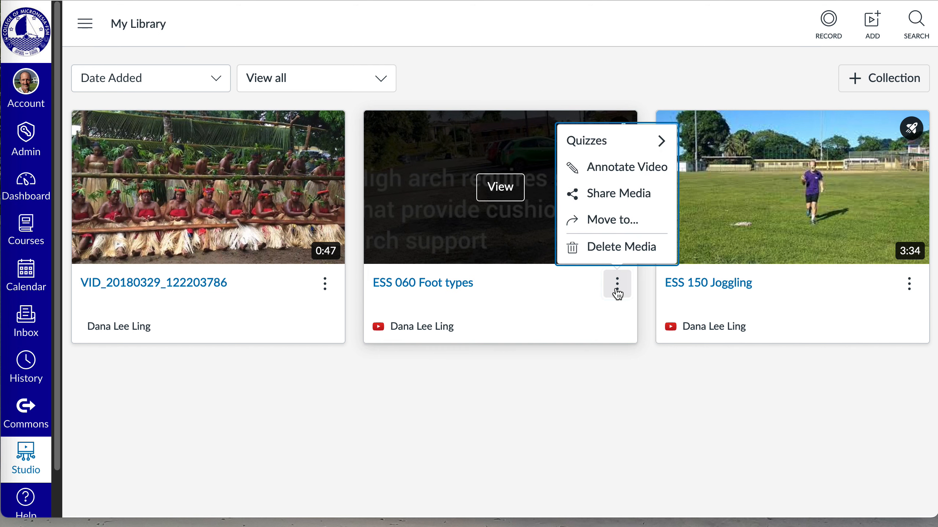
{"action": "mouse_move", "coordinate": [602, 141]}
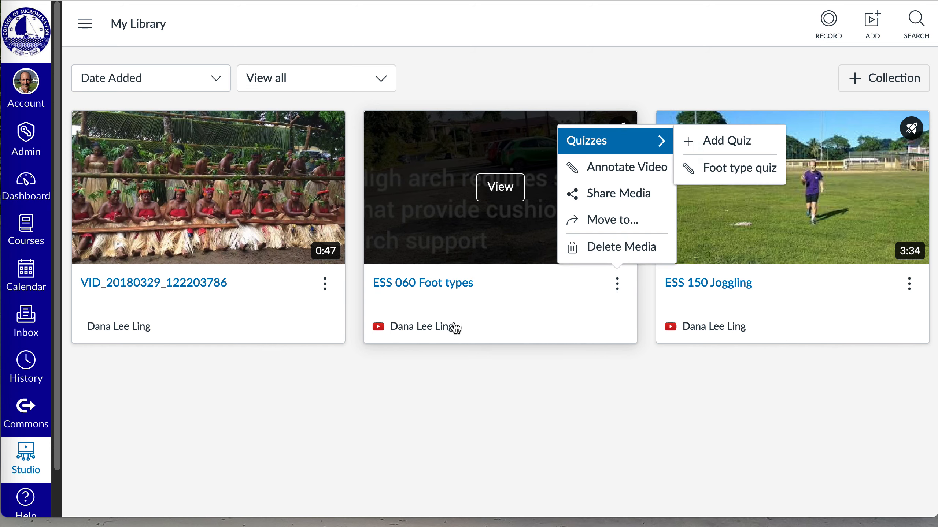
Open the ESS 060 Foot types video, examine its student insights, and return to My Library
{"action": "left_click", "coordinate": [532, 316]}
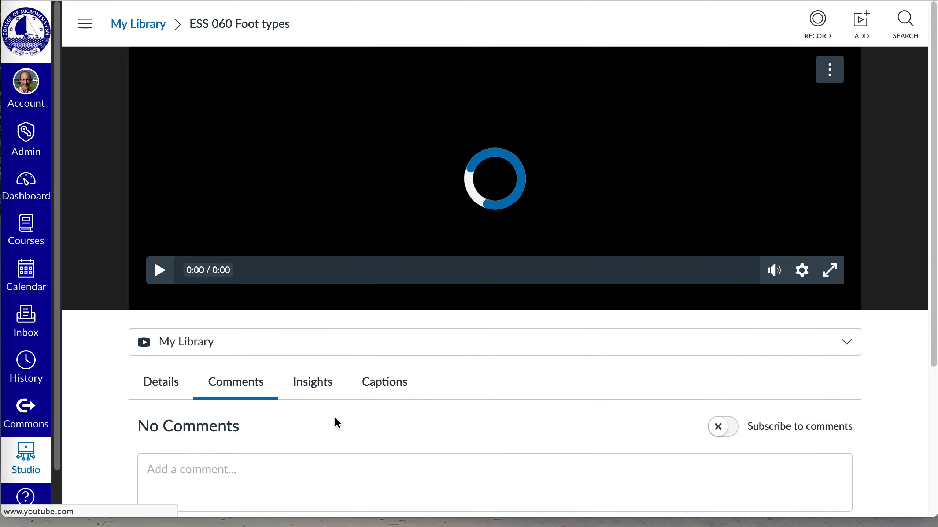
{"action": "left_click", "coordinate": [310, 385]}
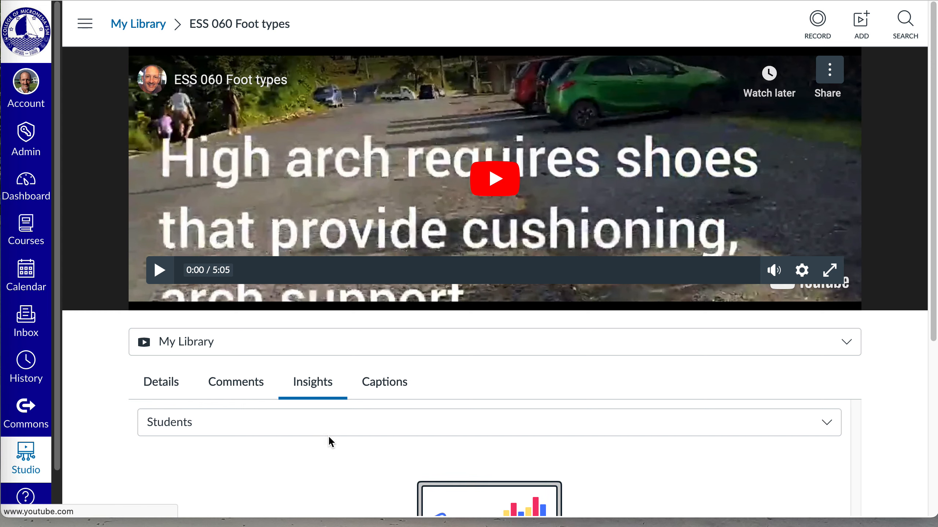
{"action": "scroll", "coordinate": [373, 414], "scroll_direction": "down", "scroll_amount": 3}
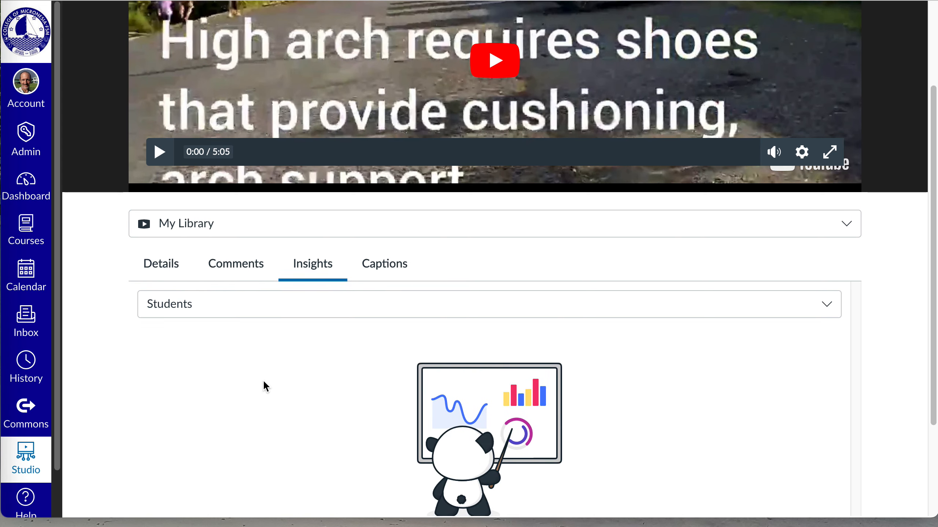
{"action": "scroll", "coordinate": [607, 316], "scroll_direction": "down", "scroll_amount": 1}
{"action": "scroll", "coordinate": [748, 360], "scroll_direction": "down", "scroll_amount": 2}
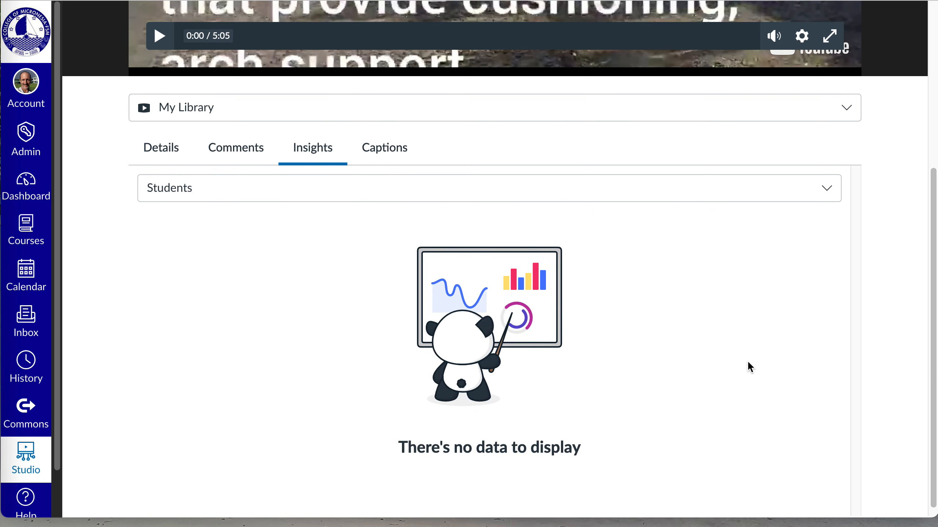
{"action": "scroll", "coordinate": [748, 360], "scroll_direction": "up", "scroll_amount": 3}
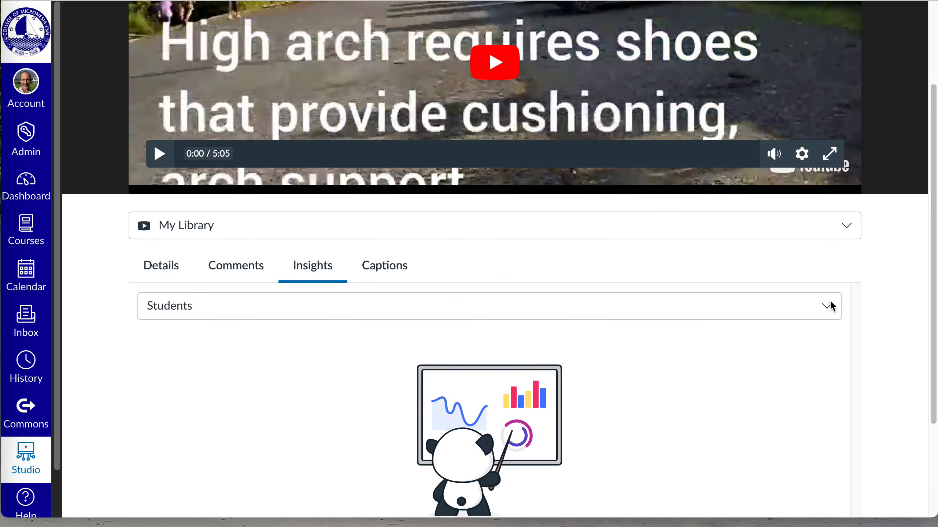
{"action": "left_click", "coordinate": [831, 306]}
{"action": "left_click", "coordinate": [829, 305]}
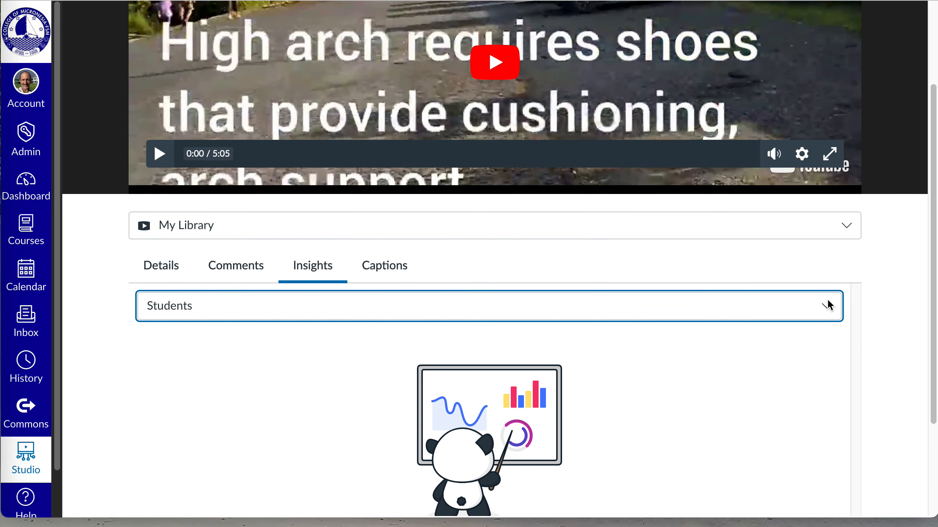
{"action": "scroll", "coordinate": [159, 93], "scroll_direction": "up", "scroll_amount": 3}
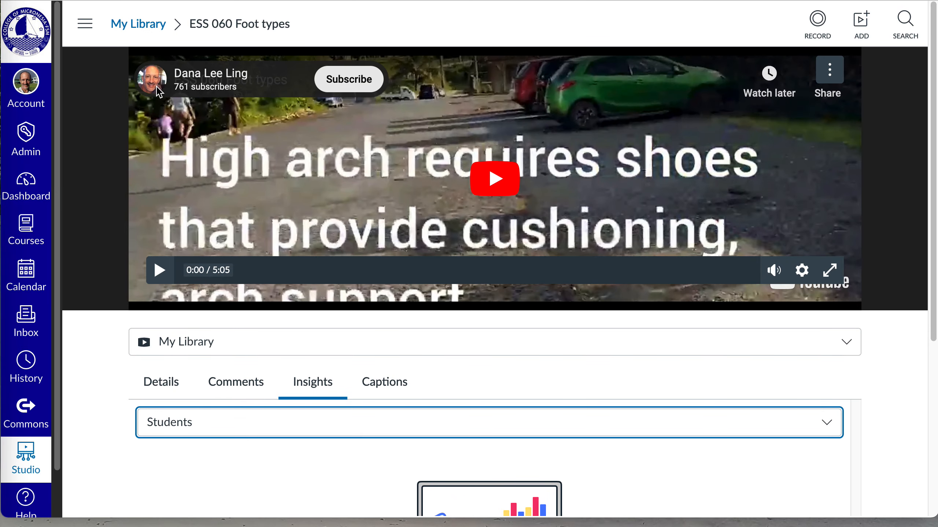
{"action": "left_click", "coordinate": [157, 29]}
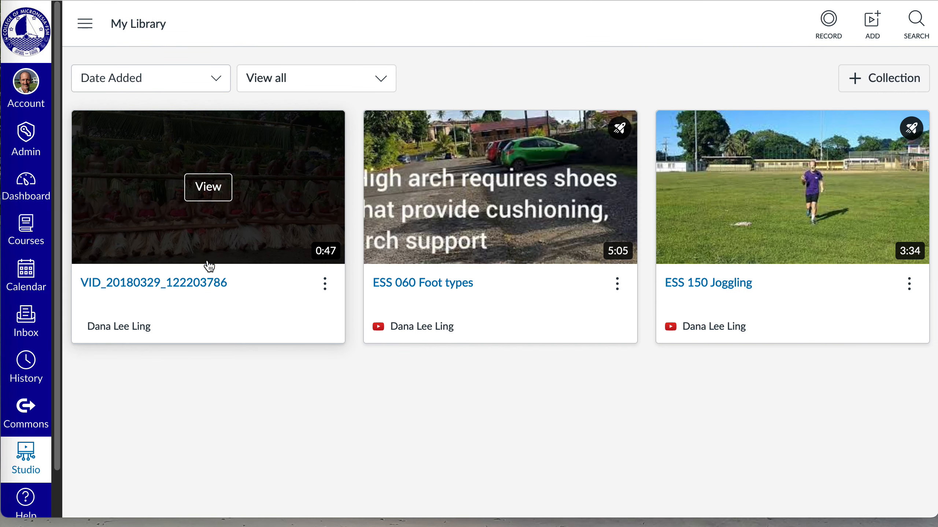
Open the sharing settings for the VID_20180329_122203786 video and search for people by first name
{"action": "left_click", "coordinate": [325, 284]}
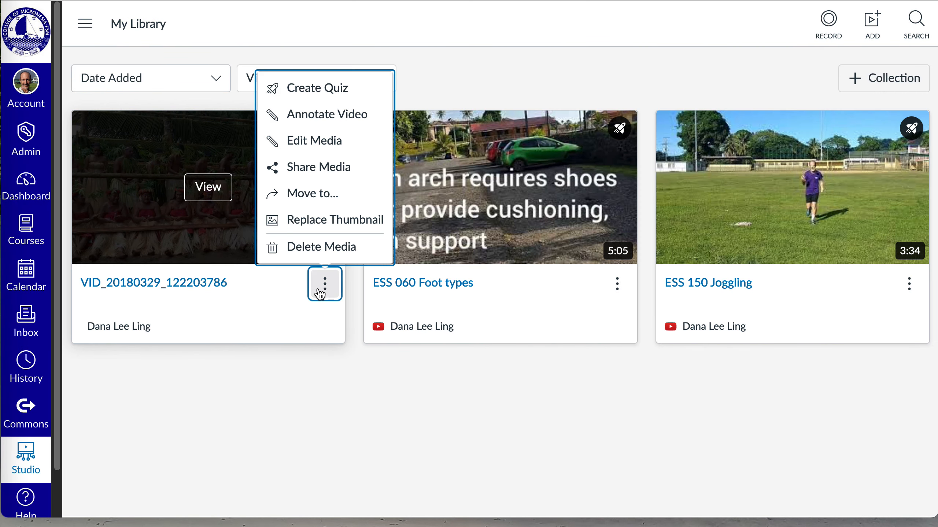
{"action": "left_click", "coordinate": [331, 172]}
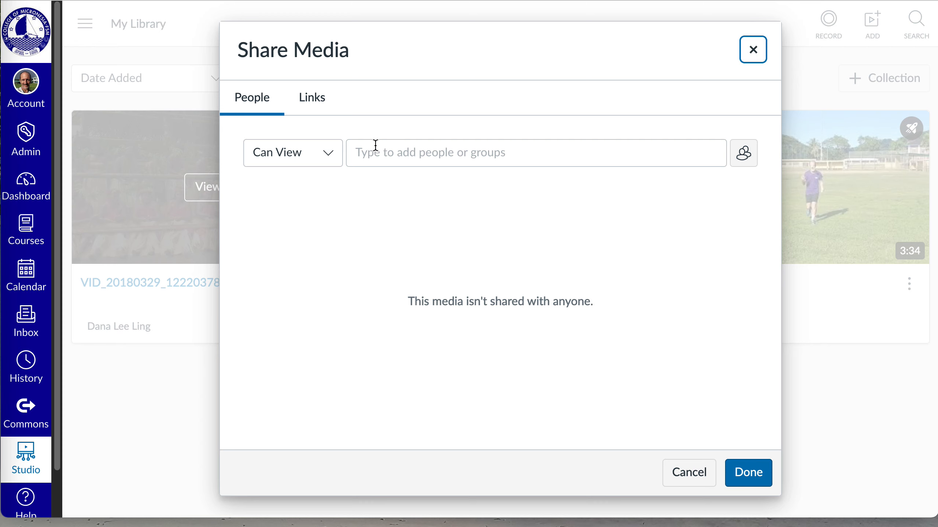
{"action": "left_click", "coordinate": [381, 151]}
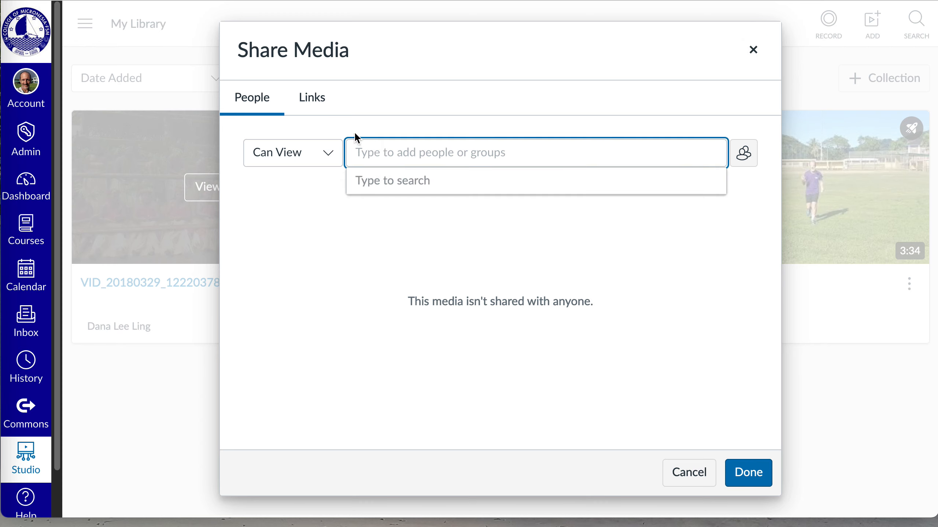
{"action": "type", "text": "dana"}
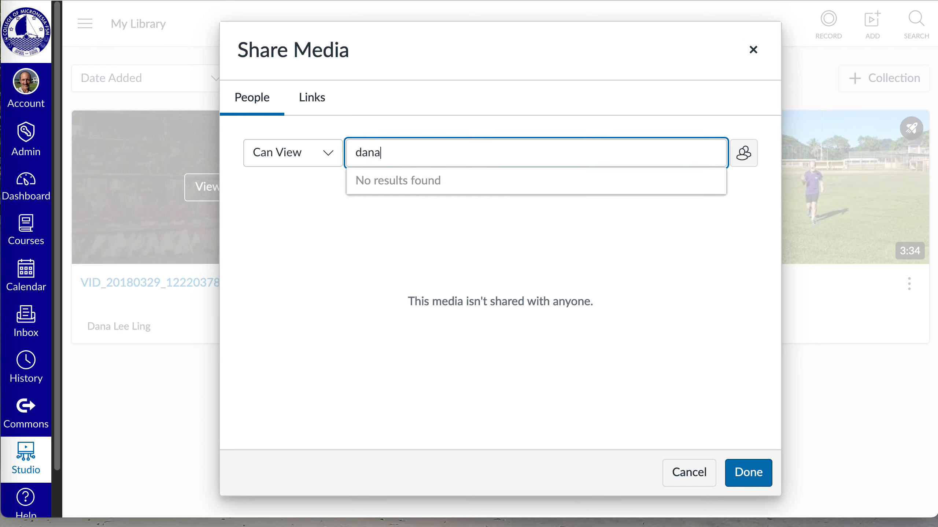
{"action": "key", "text": "BackSpace"}
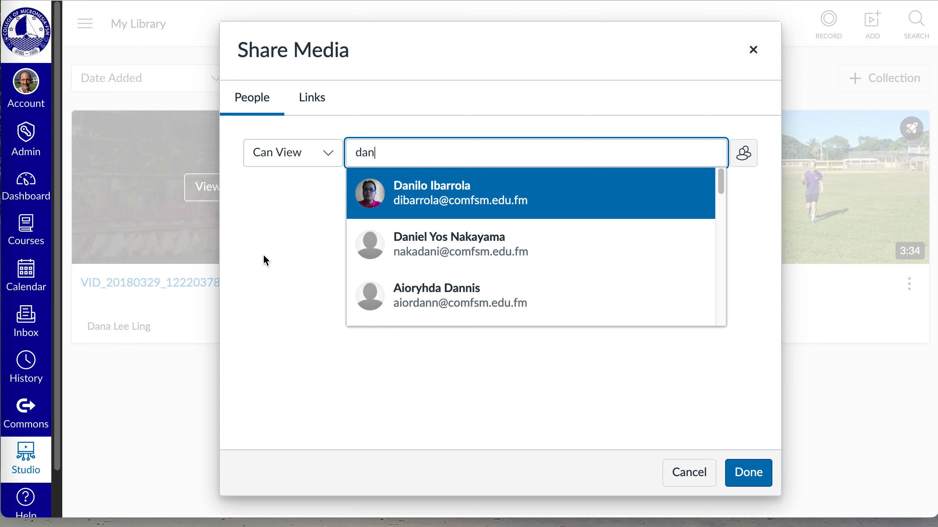
Clear the people search and leave the sharing settings without sharing the video
{"action": "key", "text": "BackSpace"}
{"action": "key", "text": "BackSpace"}
{"action": "key", "text": "BackSpace"}
{"action": "left_click", "coordinate": [292, 324]}
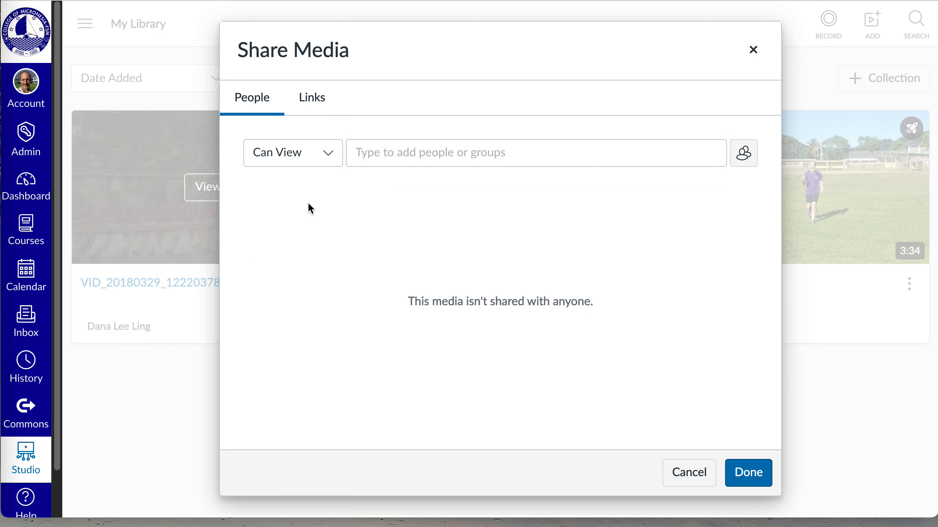
{"action": "left_click", "coordinate": [399, 152]}
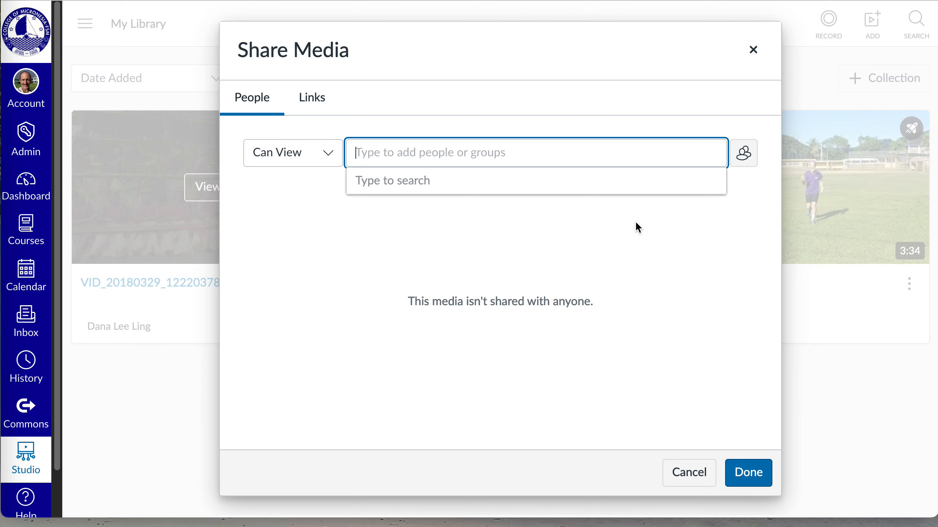
{"action": "left_click", "coordinate": [687, 473]}
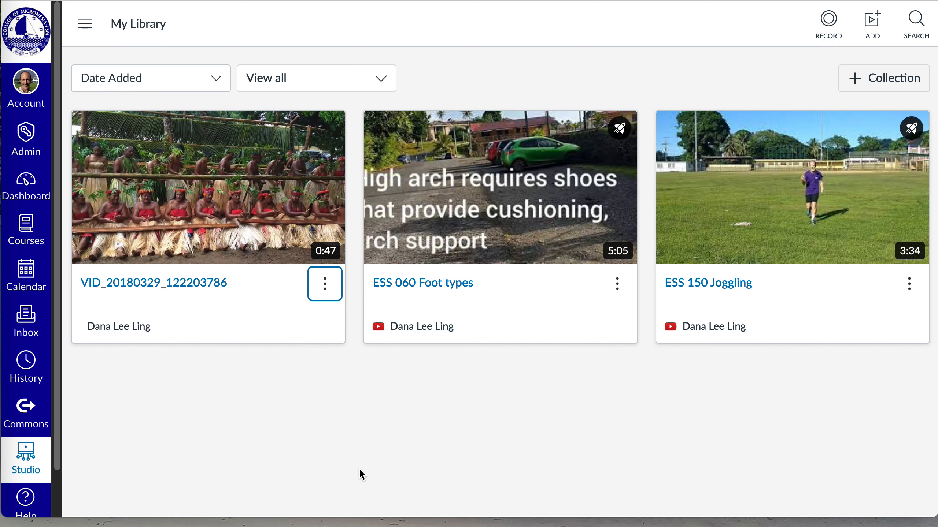
Return to the dashboard and open the Media upload assignment in the Sandbox demonstrator course
{"action": "left_click", "coordinate": [29, 182]}
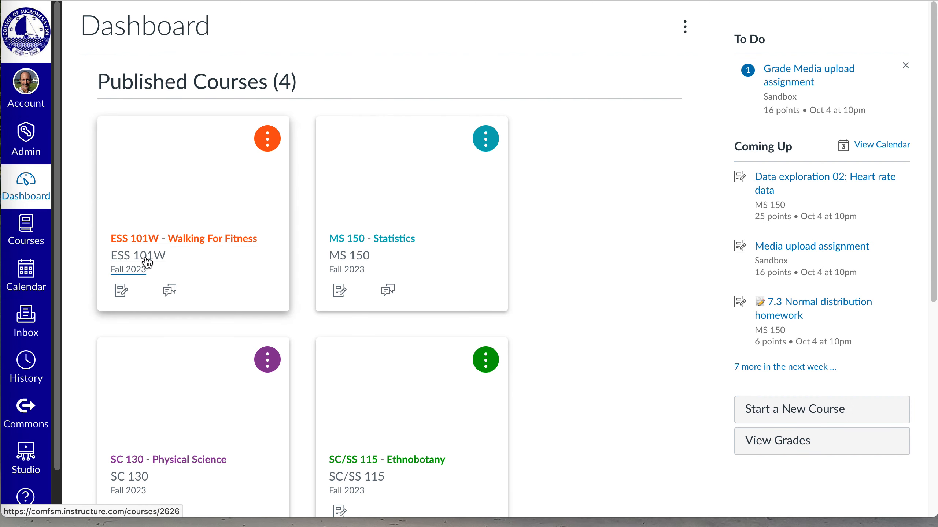
{"action": "scroll", "coordinate": [212, 331], "scroll_direction": "down", "scroll_amount": 3}
{"action": "scroll", "coordinate": [212, 330], "scroll_direction": "down", "scroll_amount": 5}
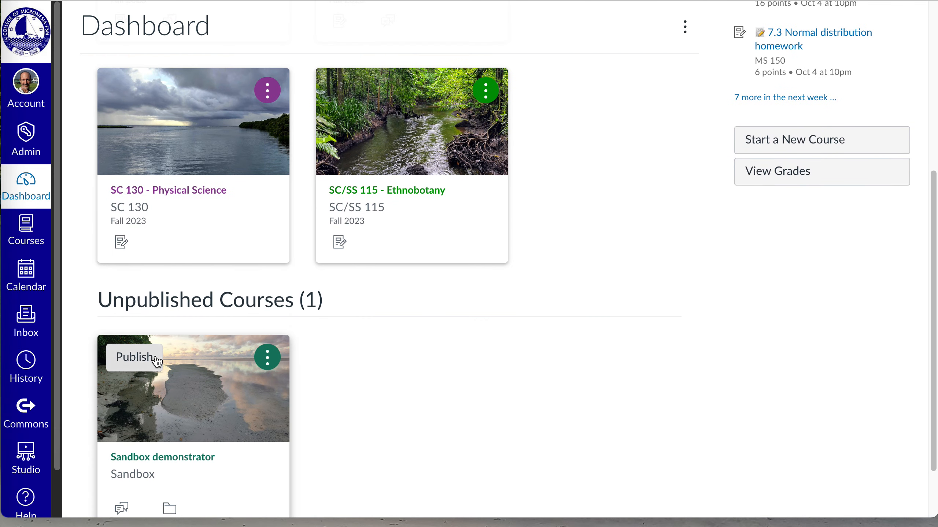
{"action": "left_click", "coordinate": [158, 465]}
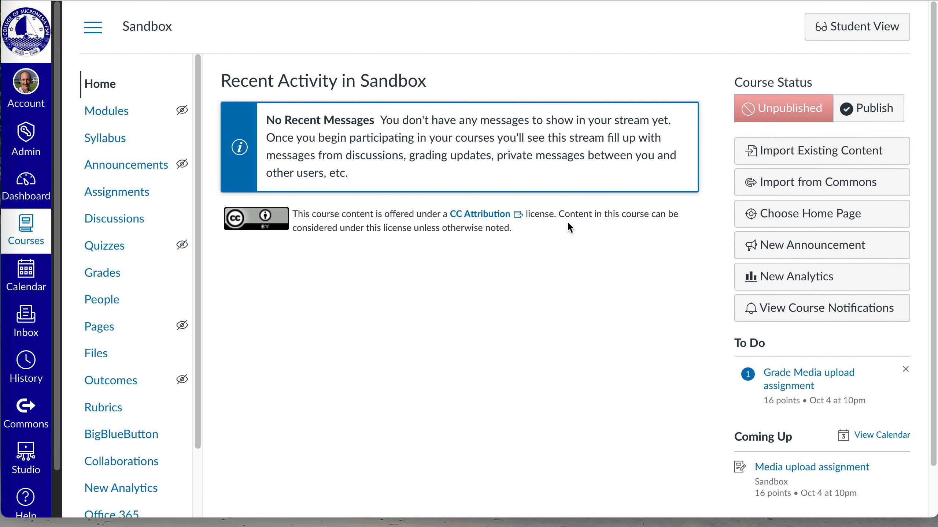
{"action": "left_click", "coordinate": [103, 202]}
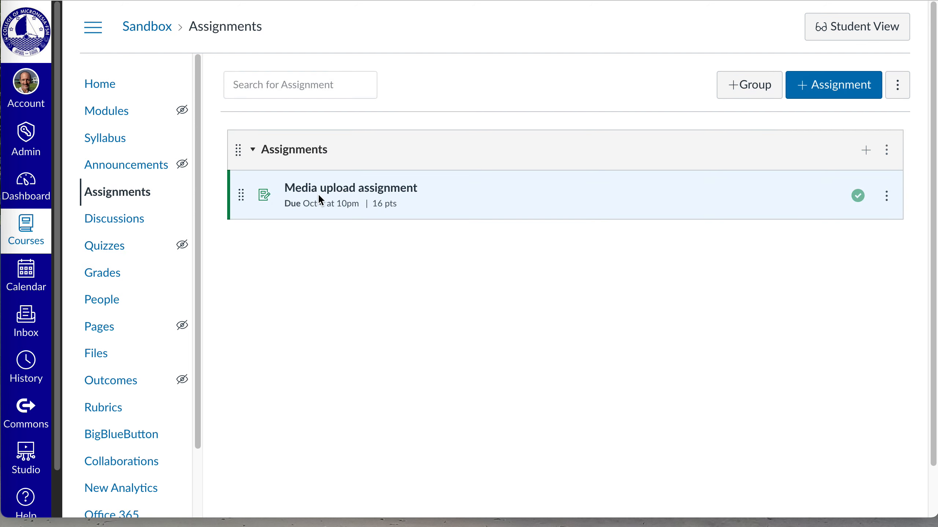
{"action": "left_click", "coordinate": [322, 198]}
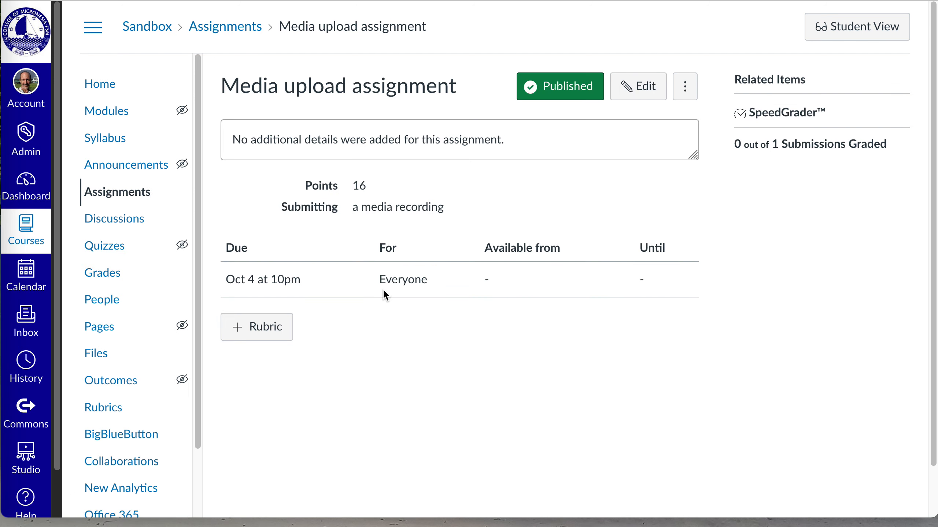